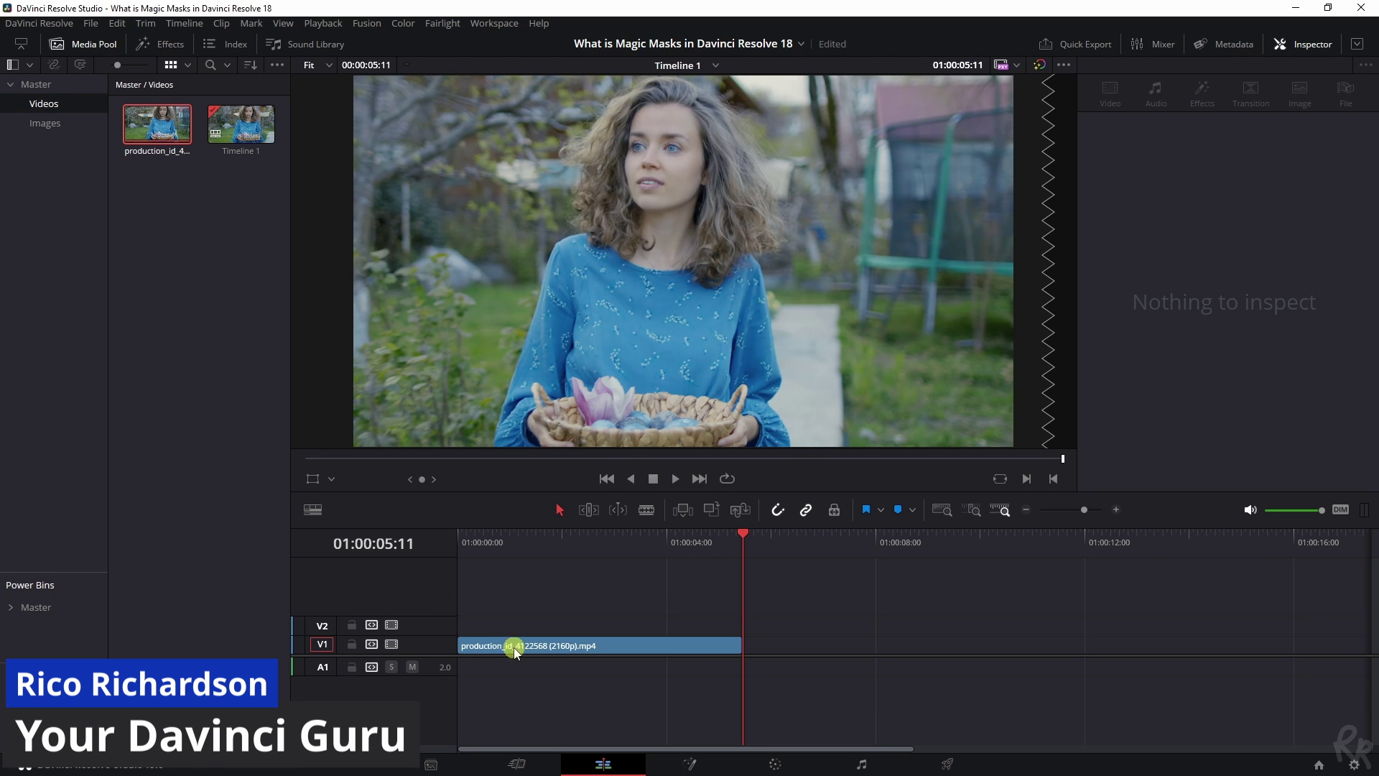
pyautogui.click(515, 645)
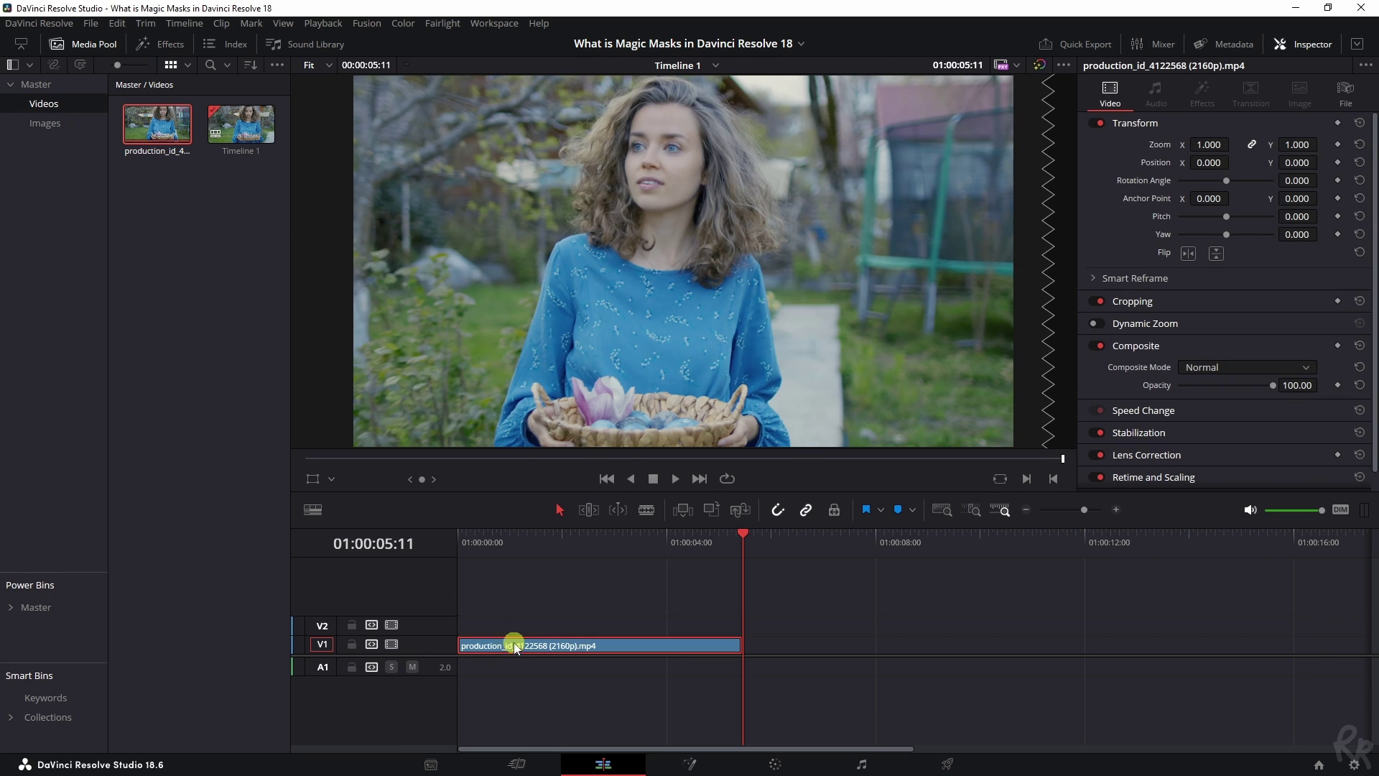
pyautogui.moveTo(515, 645); pyautogui.dragTo(524, 624)
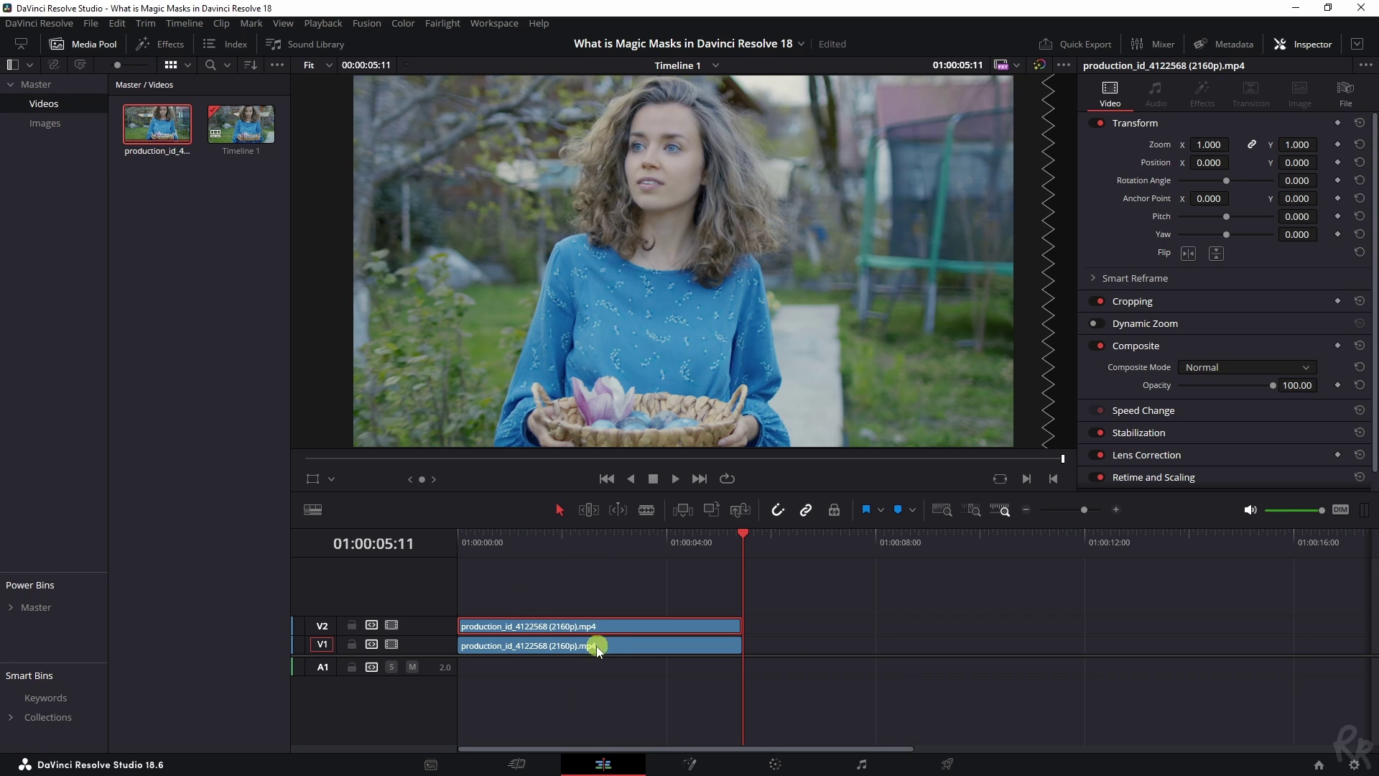
pyautogui.hotkey('shift', 'Left')
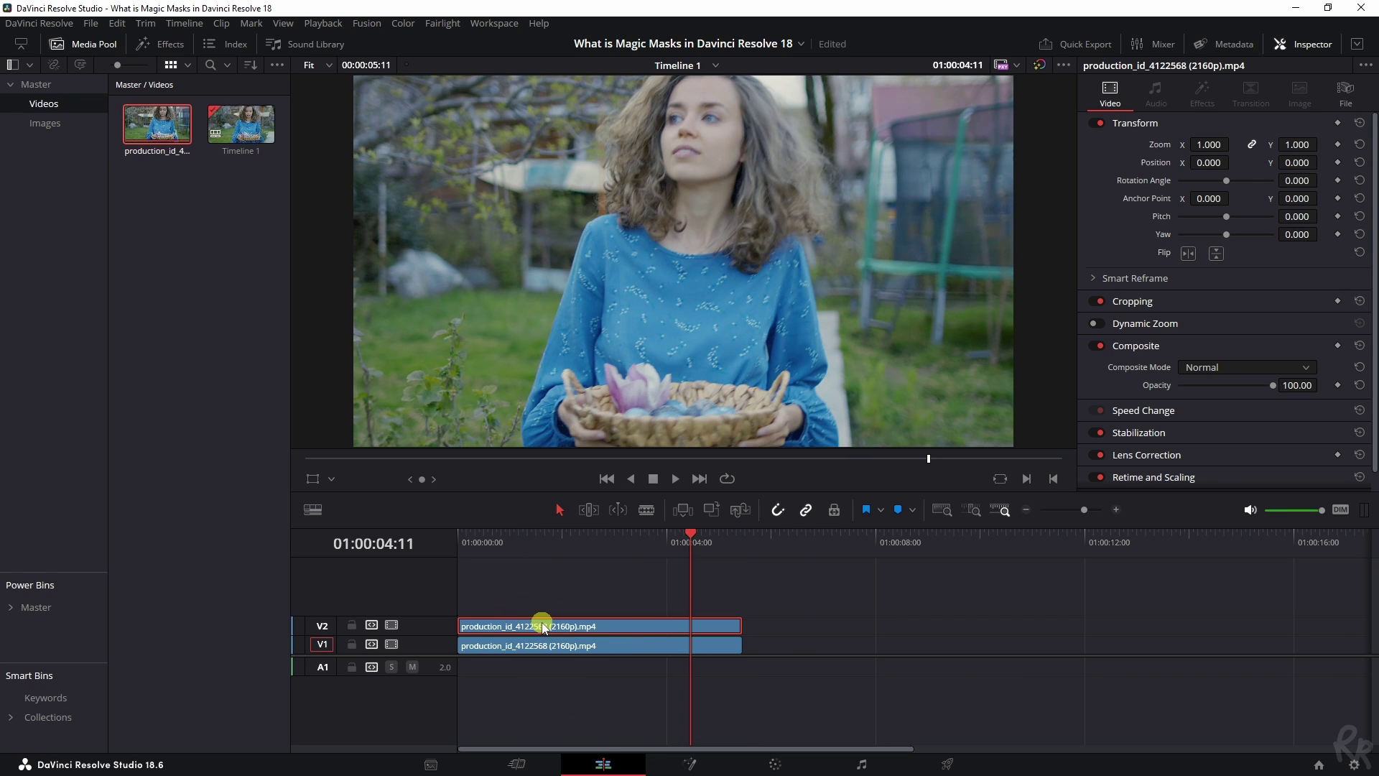
# Convert the V2 copy into Fusion Clip 1 with New Fusion Clip
pyautogui.rightClick(544, 628)
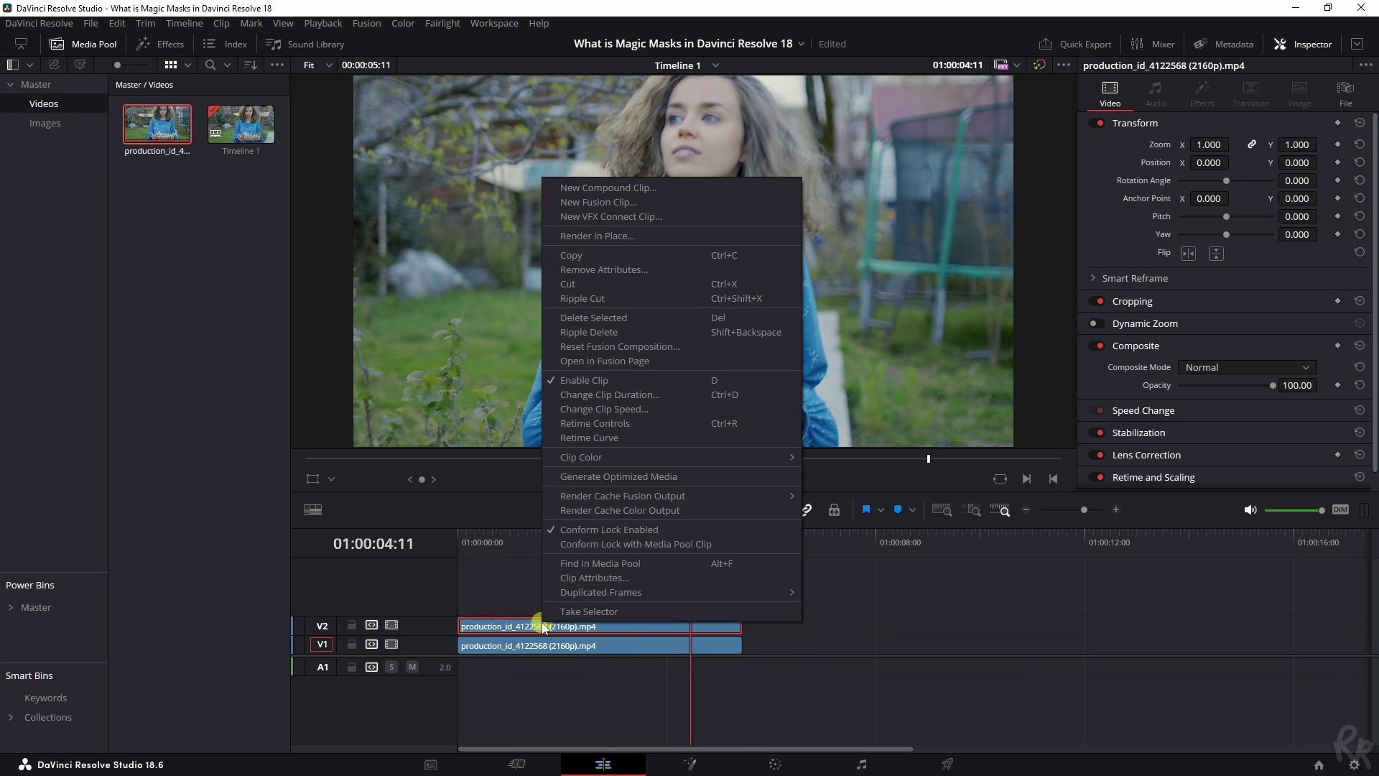
pyautogui.click(622, 204)
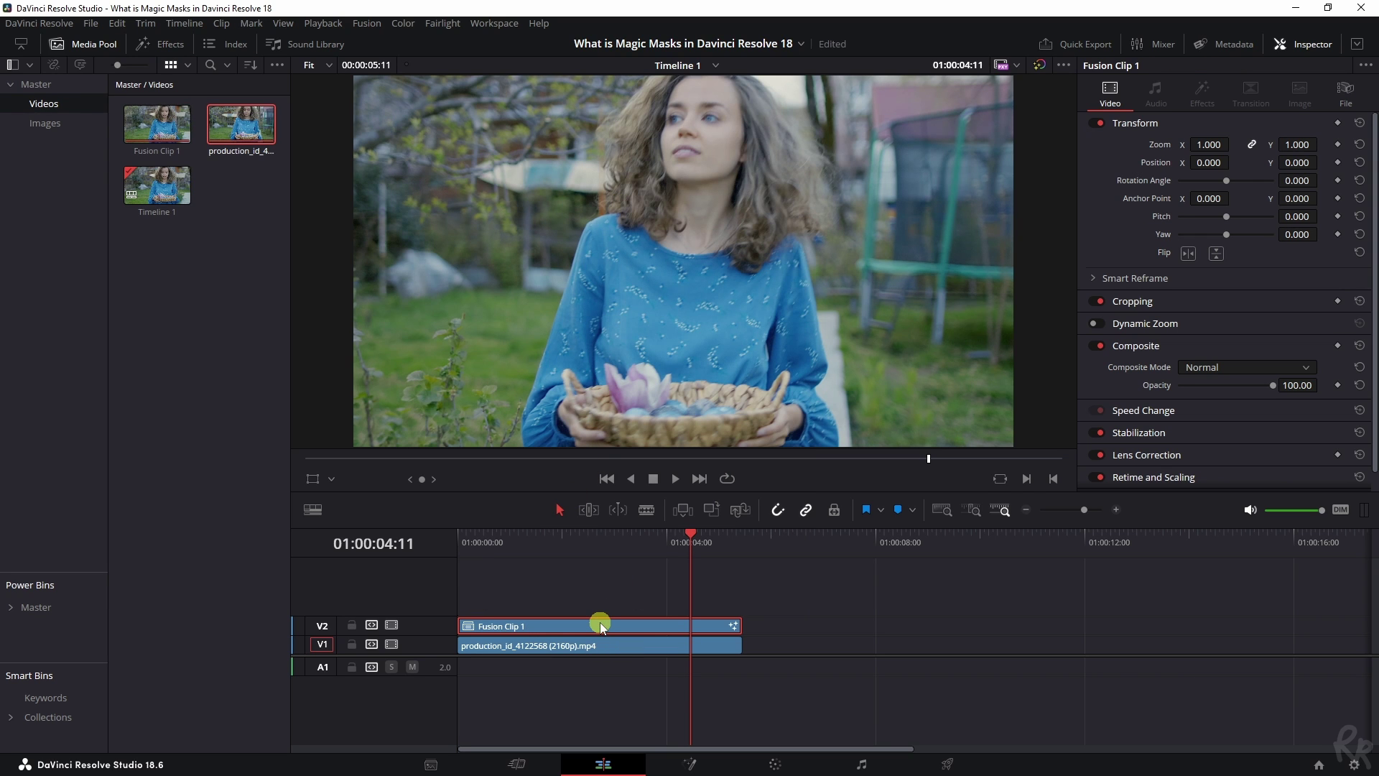
# Open Fusion Clip 1 on the Fusion page and add a Magic Mask node between MediaIn1 and MediaOut1
pyautogui.click(690, 763)
pyautogui.click(346, 551)
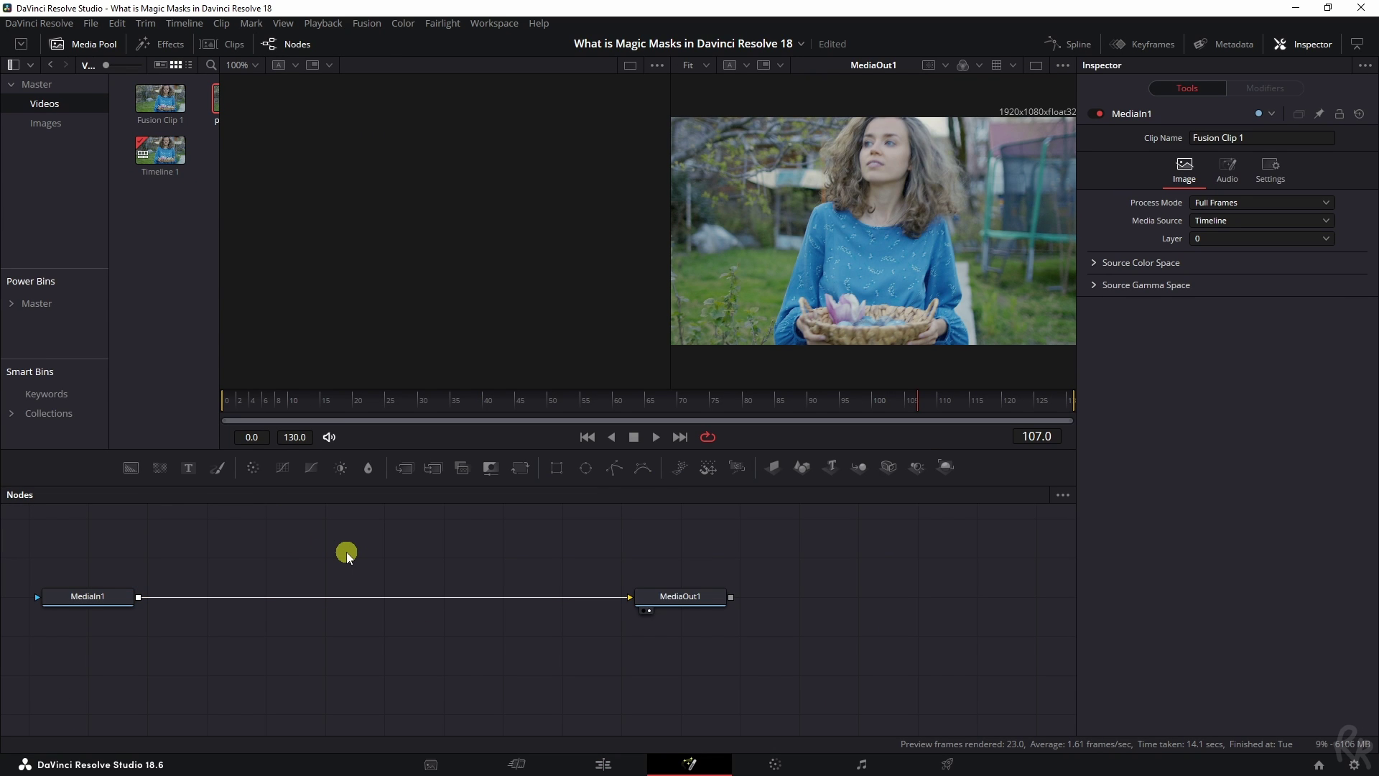
pyautogui.hotkey('shift', 'space')
pyautogui.write('magic')
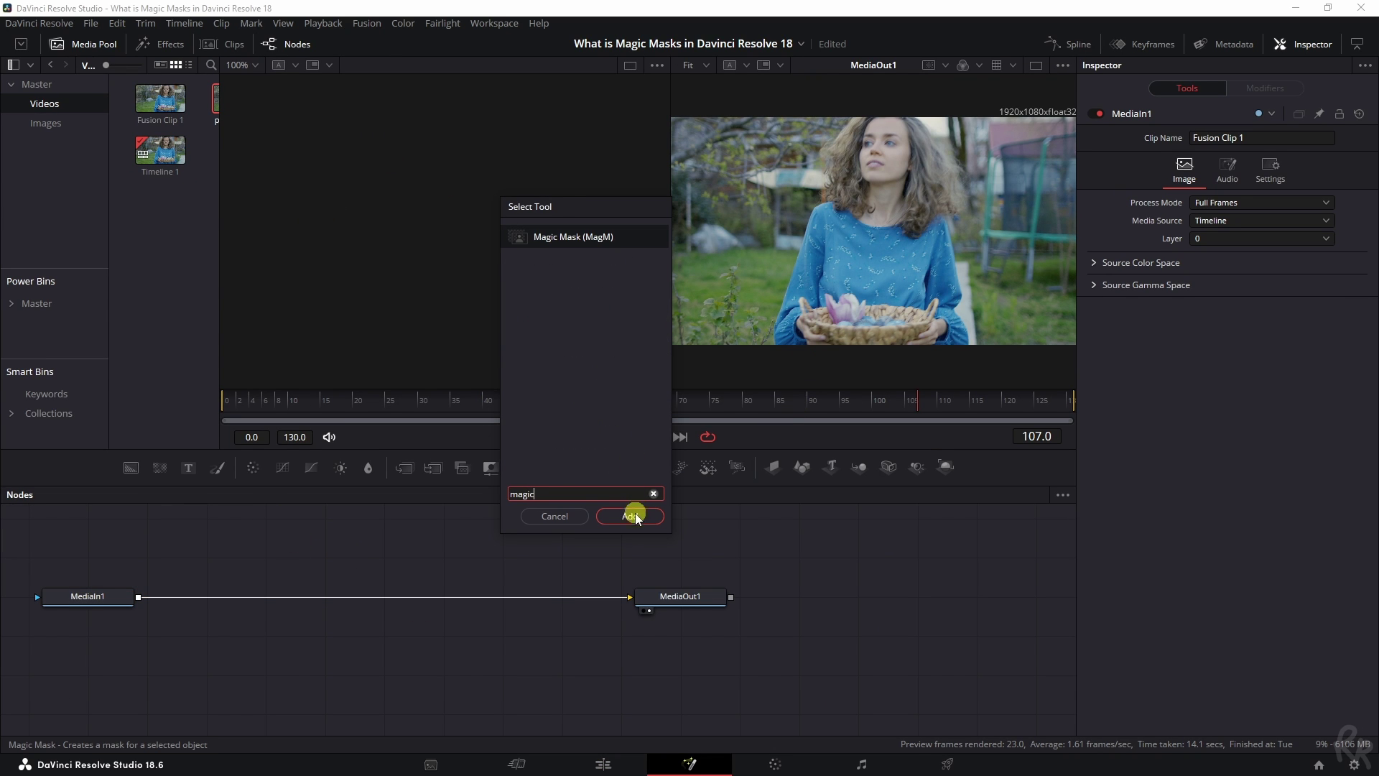
pyautogui.click(630, 516)
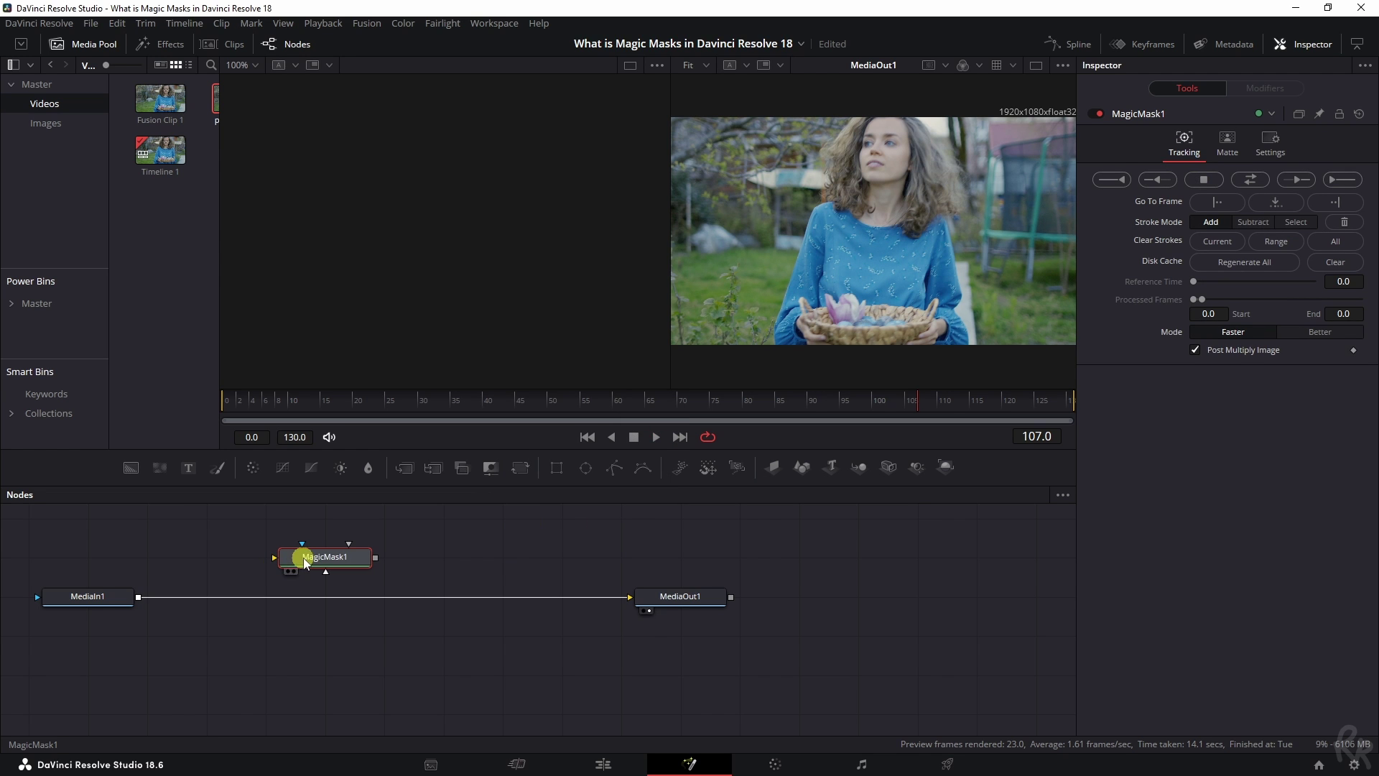
pyautogui.moveTo(313, 562); pyautogui.dragTo(401, 559)
# Delete the first Magic Mask and re-add MagicMask1 after MediaIn1, wired into MediaOut1
pyautogui.press('Delete')
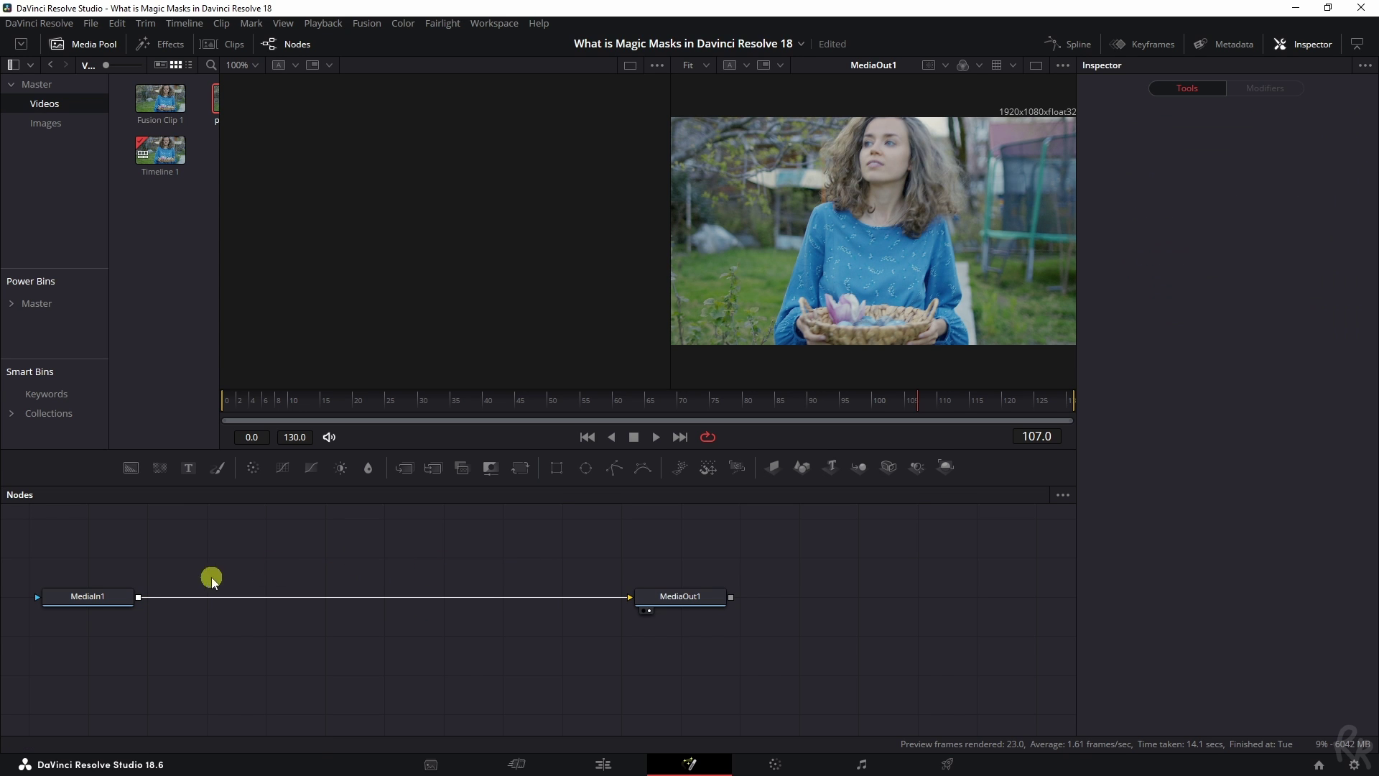
pyautogui.click(102, 595)
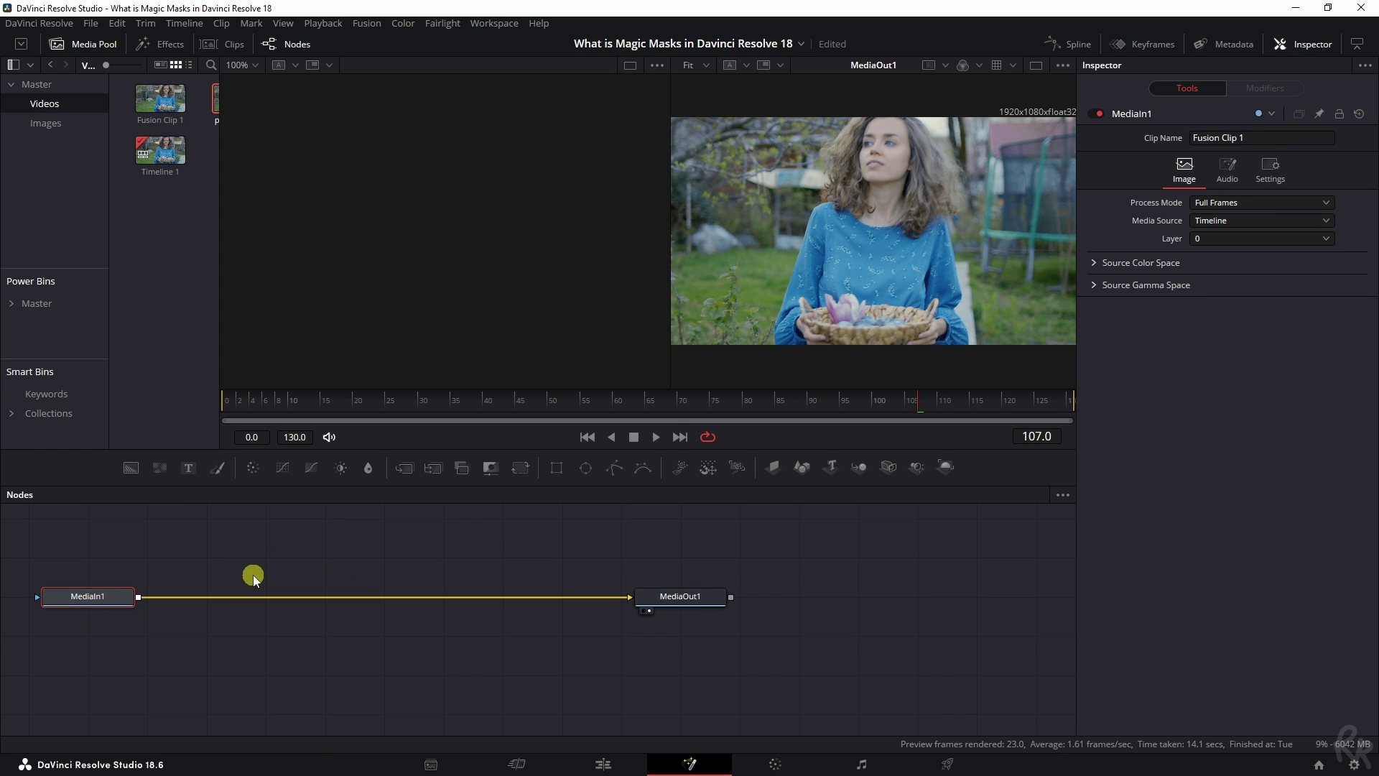
pyautogui.hotkey('shift', 'space')
pyautogui.write('magic')
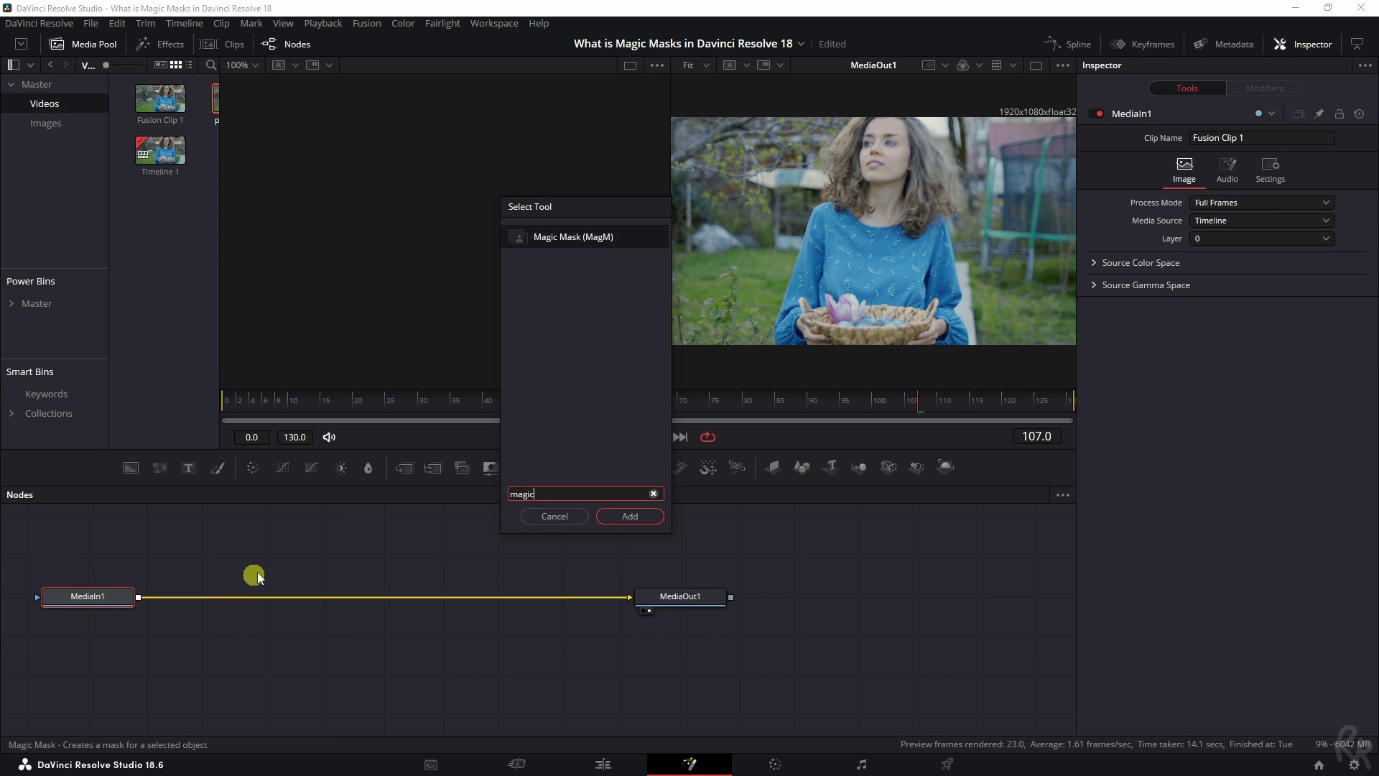
pyautogui.click(630, 515)
pyautogui.moveTo(234, 595); pyautogui.dragTo(385, 588)
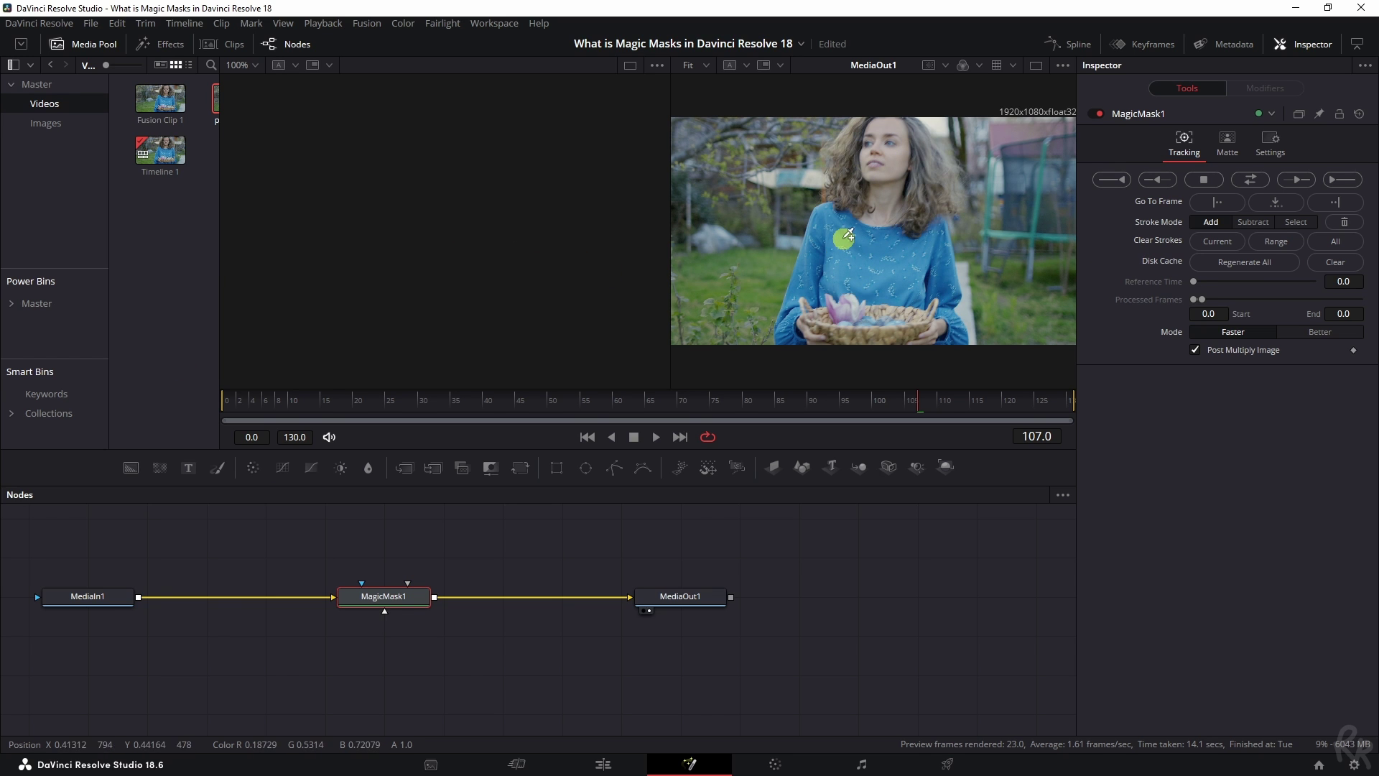
# At frame 50, paint an Add stroke over the woman so the background turns transparent
pyautogui.moveTo(520, 402); pyautogui.dragTo(552, 409)
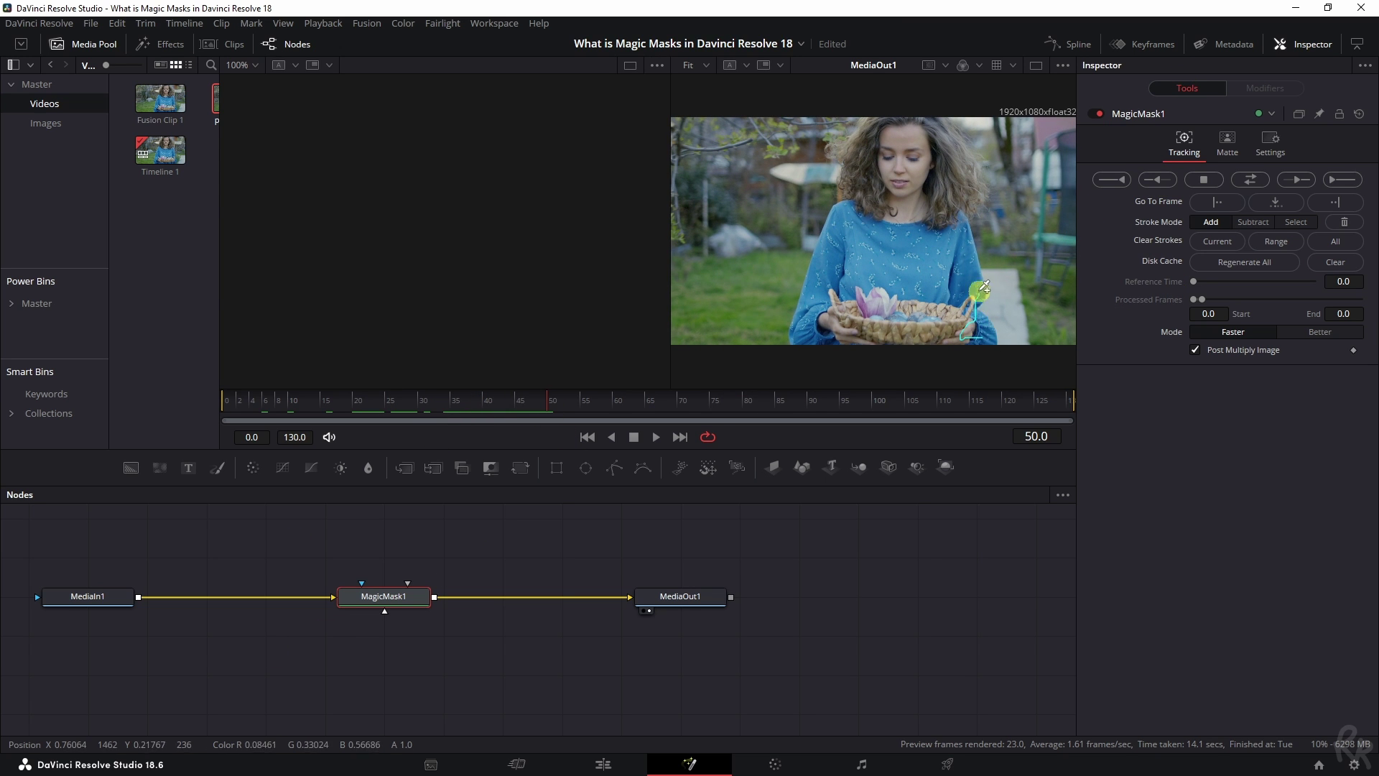
pyautogui.moveTo(983, 282); pyautogui.dragTo(927, 128)
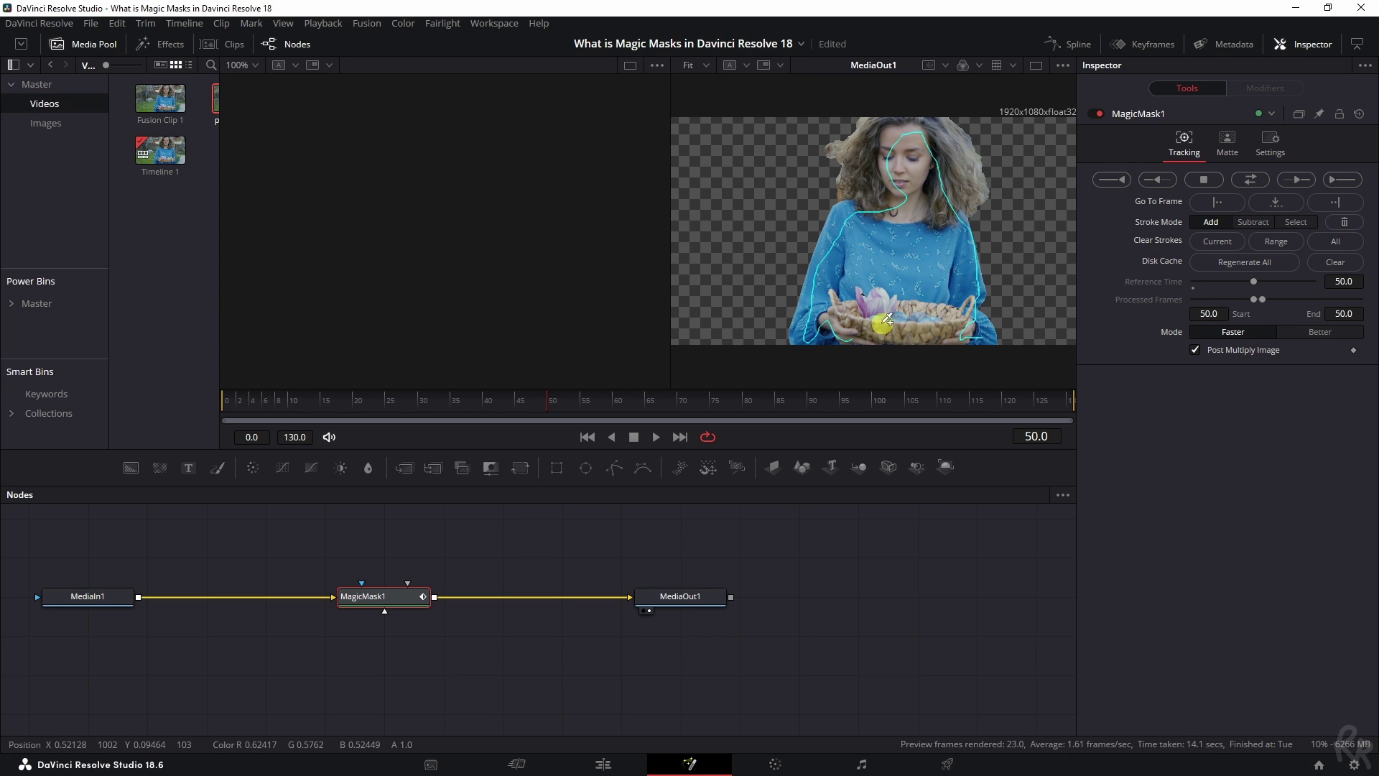
# Draw a Subtract stroke over the basket, then set Stroke Mode back to Select
pyautogui.click(1255, 223)
pyautogui.moveTo(907, 306); pyautogui.dragTo(927, 301)
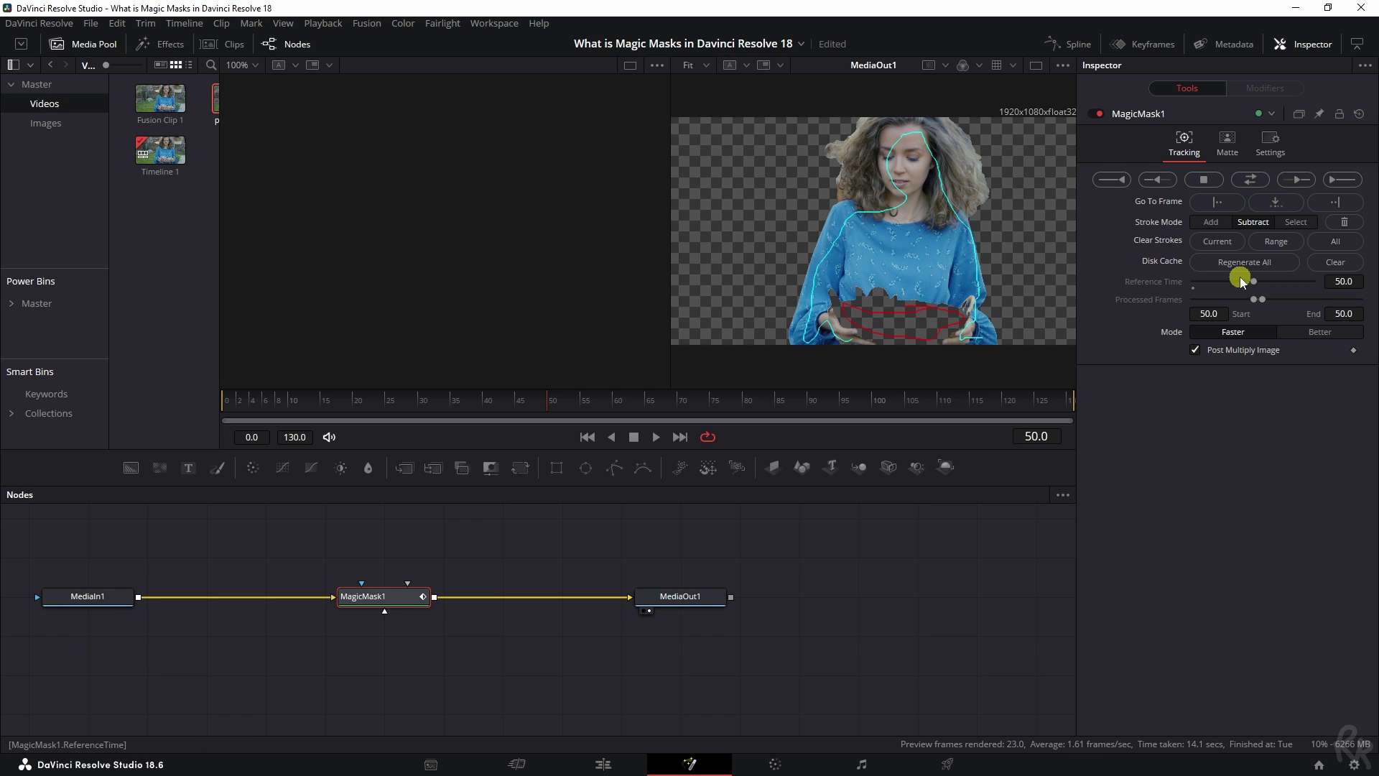
pyautogui.click(1293, 223)
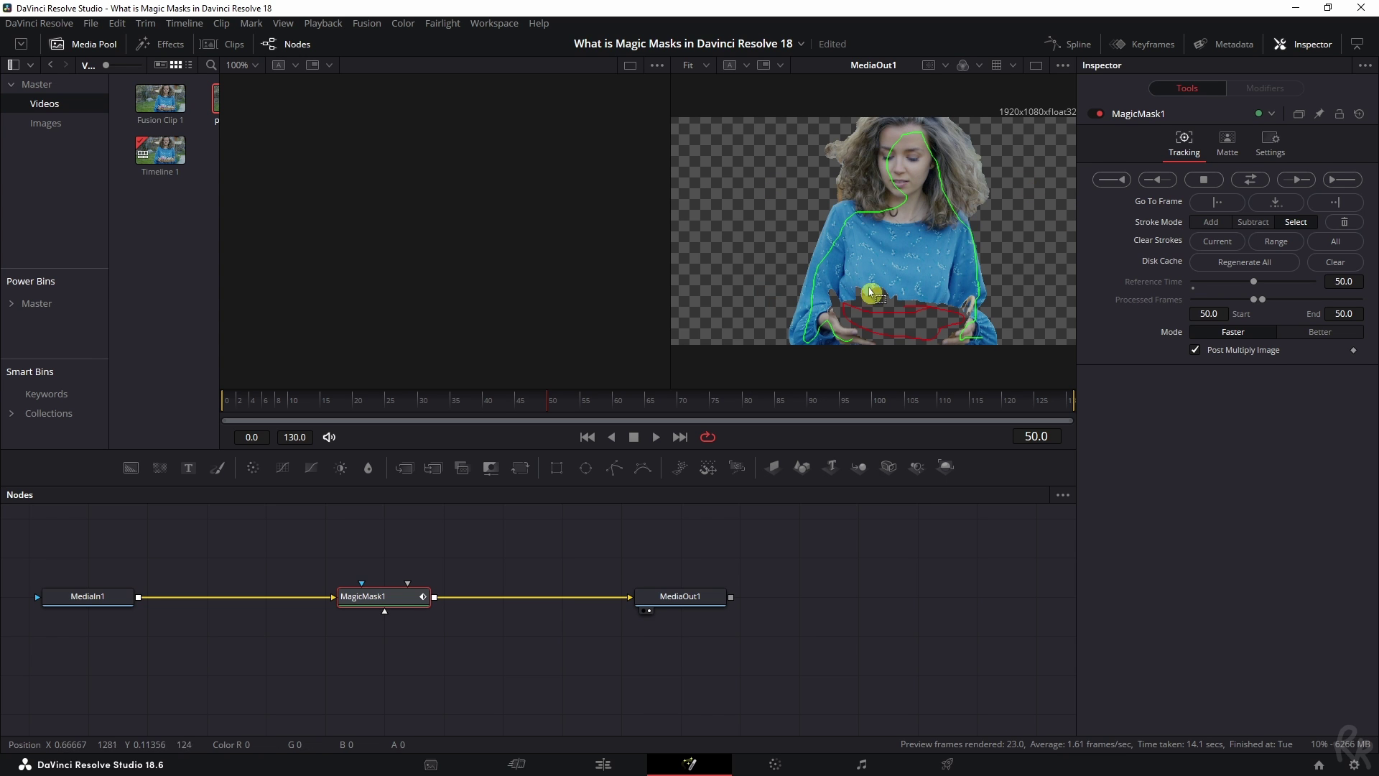
pyautogui.click(1226, 144)
pyautogui.moveTo(1193, 210); pyautogui.dragTo(1284, 248)
pyautogui.moveTo(1189, 248); pyautogui.dragTo(1246, 249)
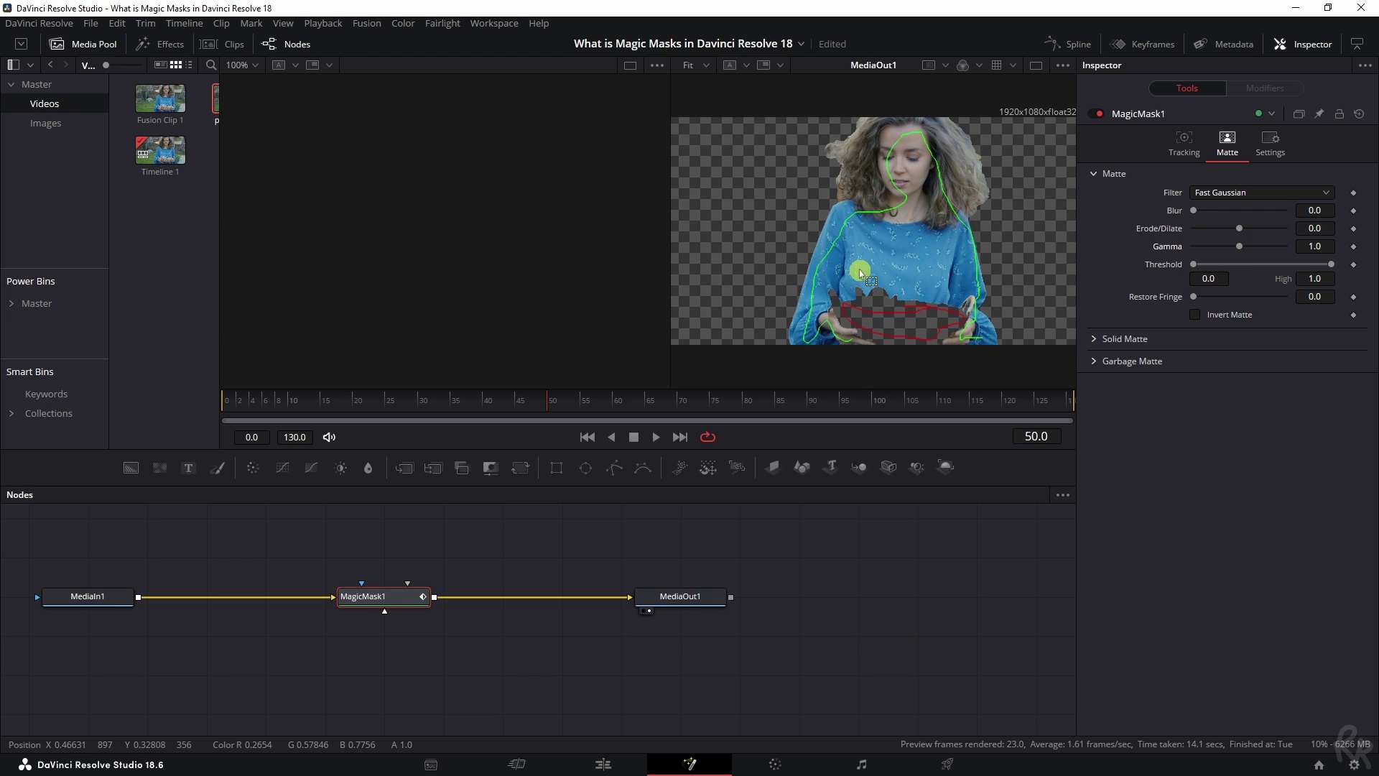
pyautogui.click(1182, 149)
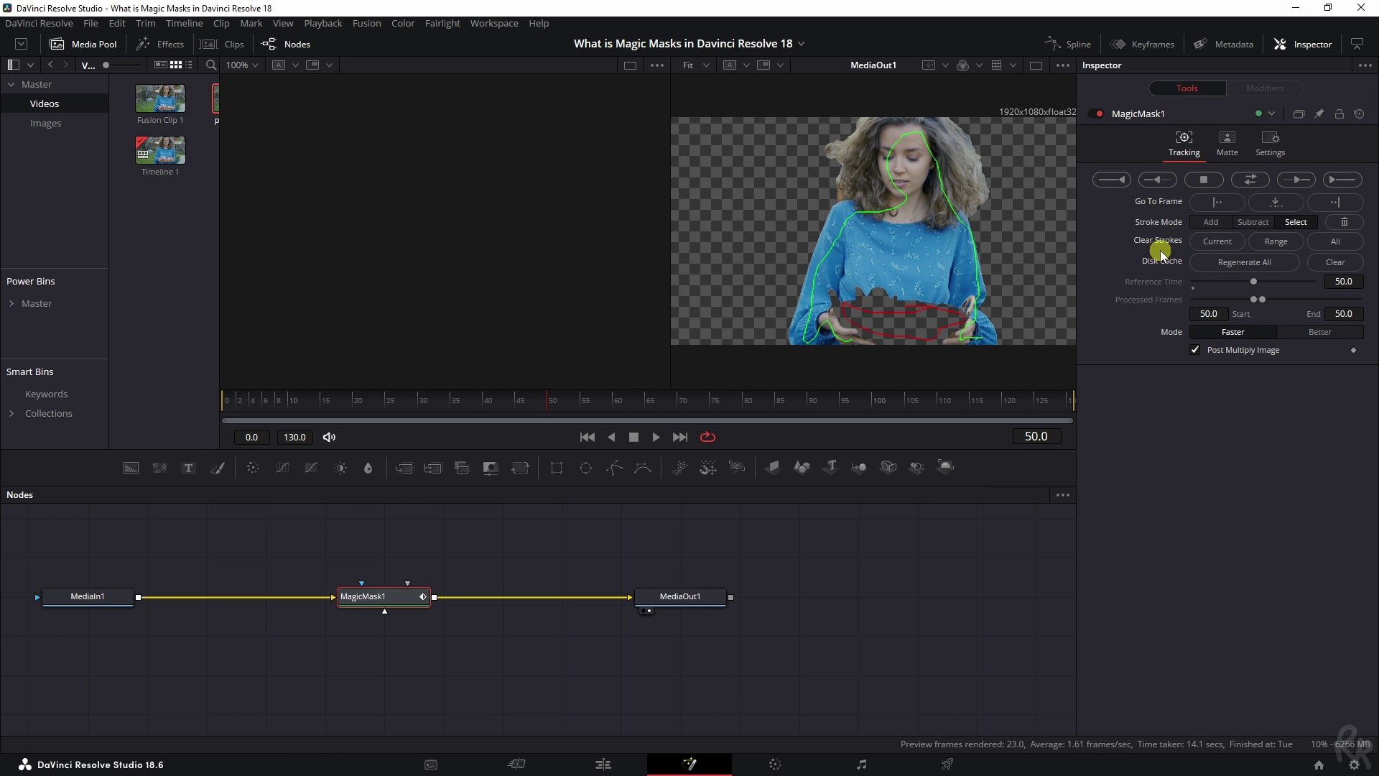
# Run Track Fwd Then Reverse so MagicMask1 follows the woman from frame 0 to 130
pyautogui.click(1249, 181)
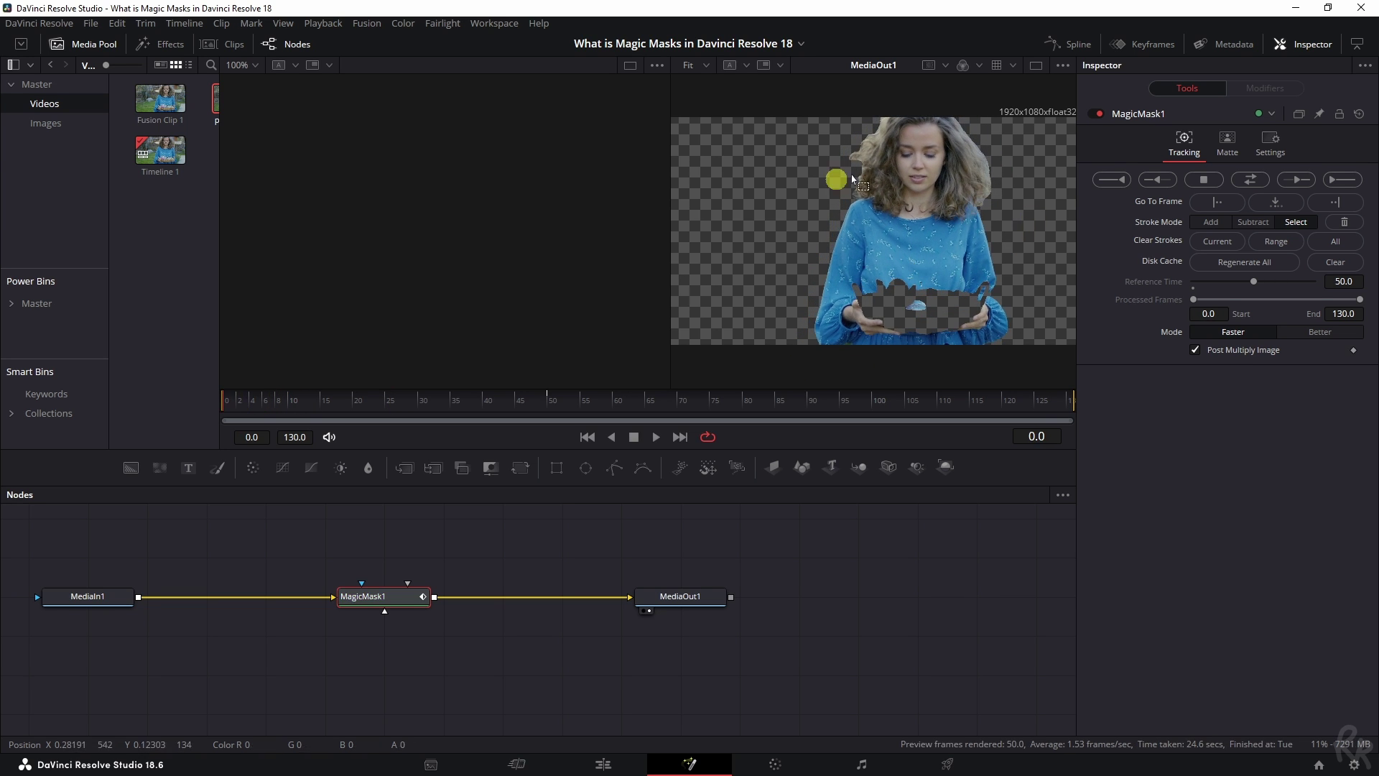
# On the Color page, push Gain toward orange (1.36, 0.91, 0.81), then return to Edit
pyautogui.click(775, 765)
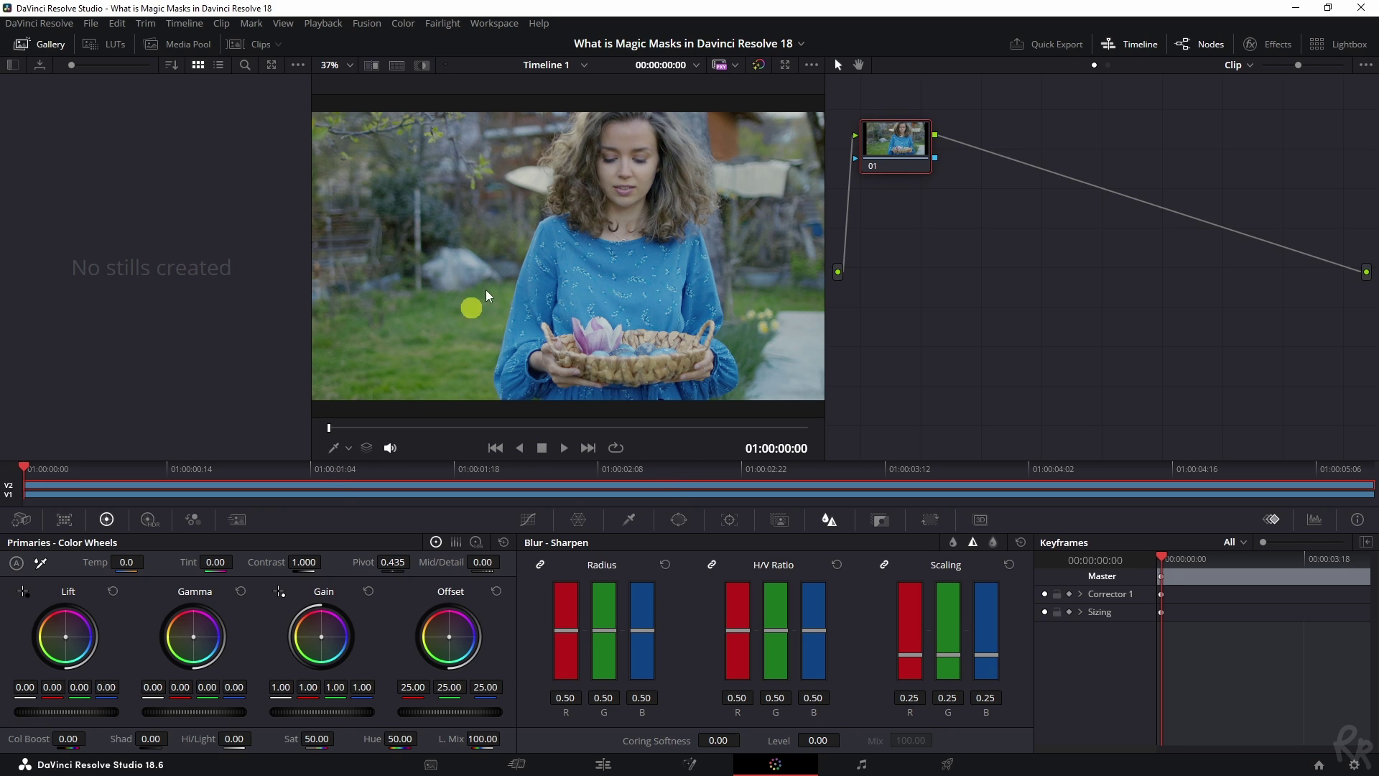
pyautogui.moveTo(331, 639); pyautogui.dragTo(261, 524)
pyautogui.moveTo(310, 588); pyautogui.dragTo(311, 588)
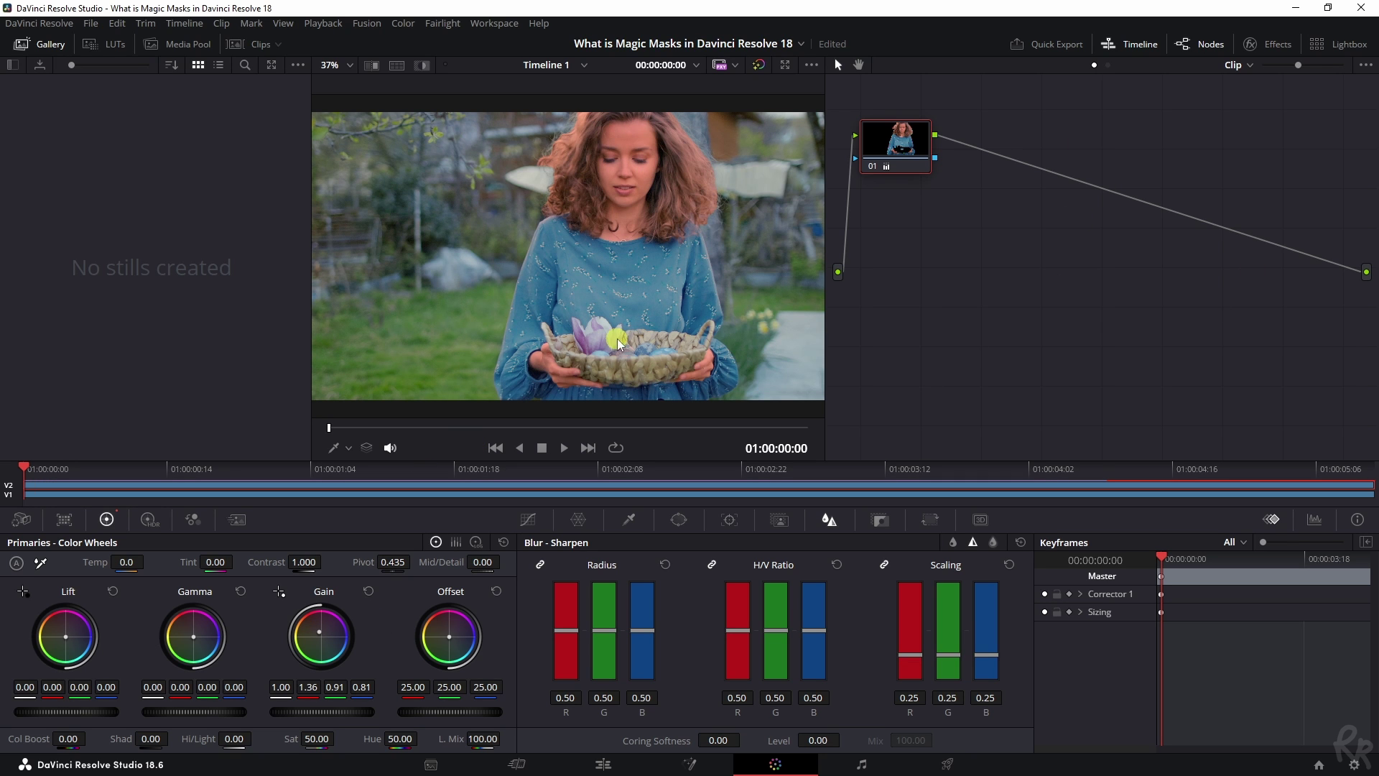
pyautogui.click(603, 764)
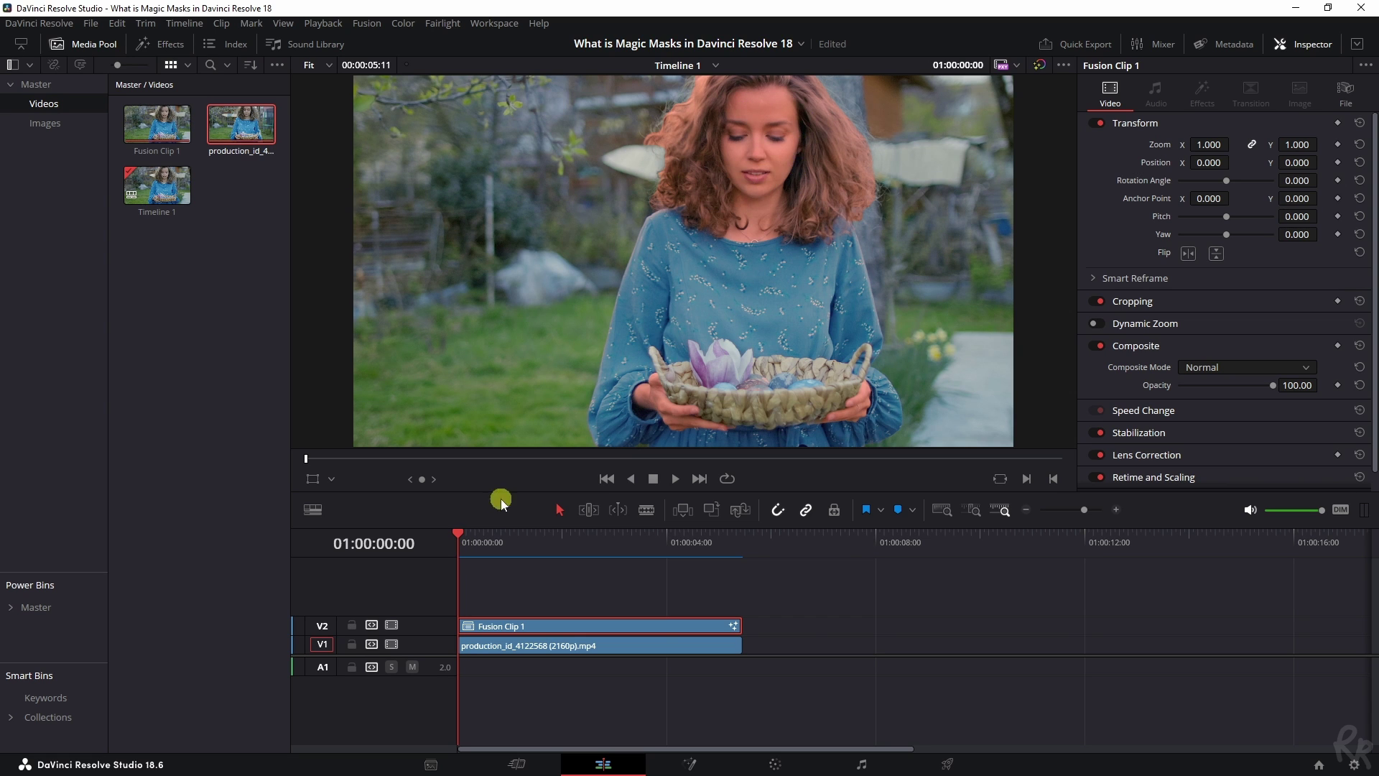
pyautogui.click(392, 625)
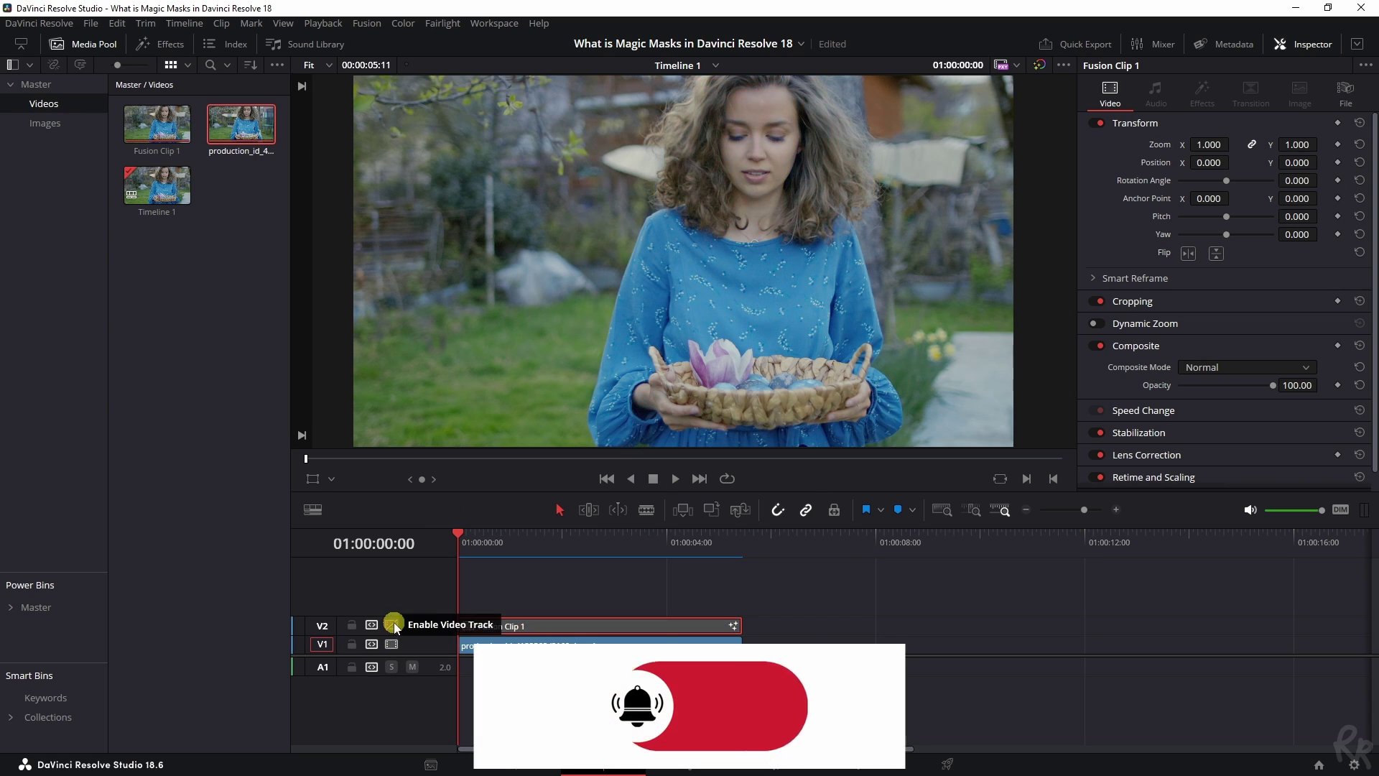
pyautogui.press('space')
pyautogui.click(393, 625)
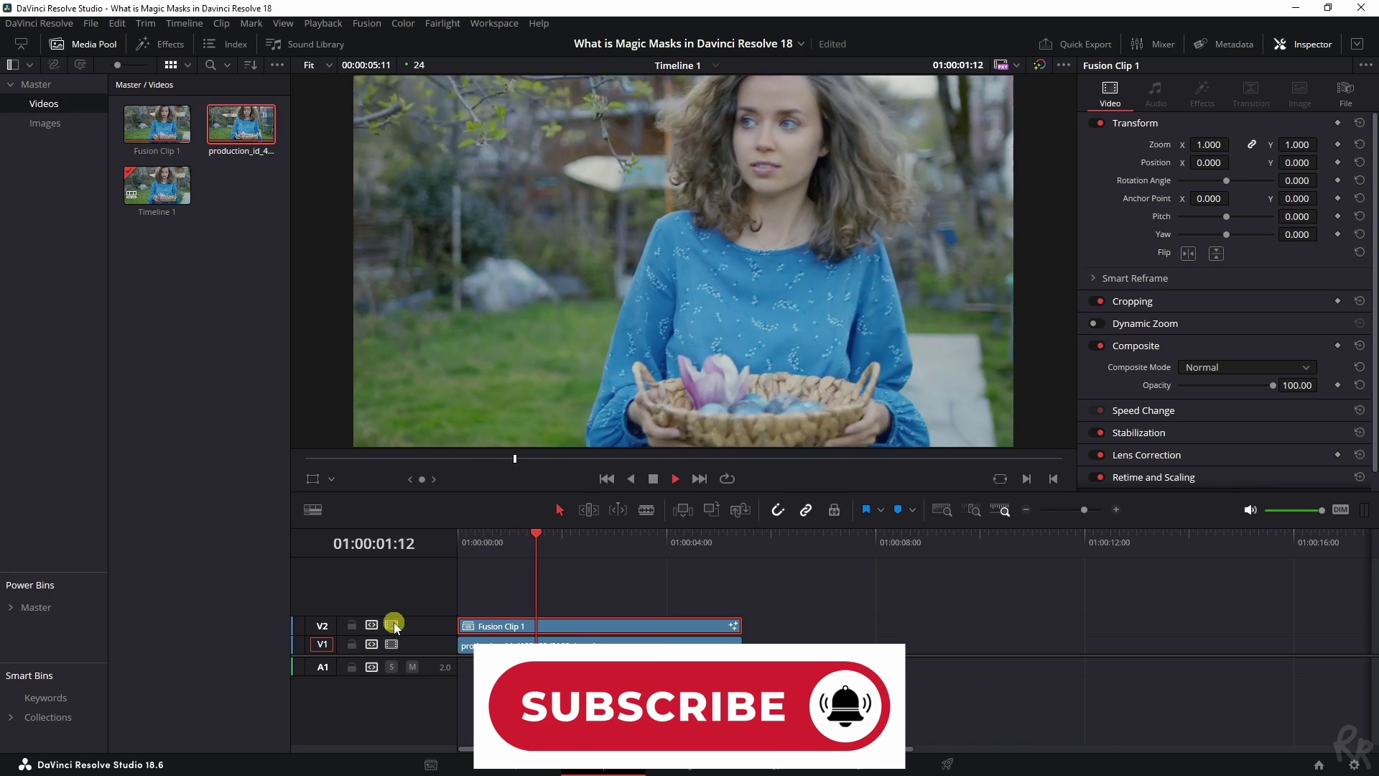